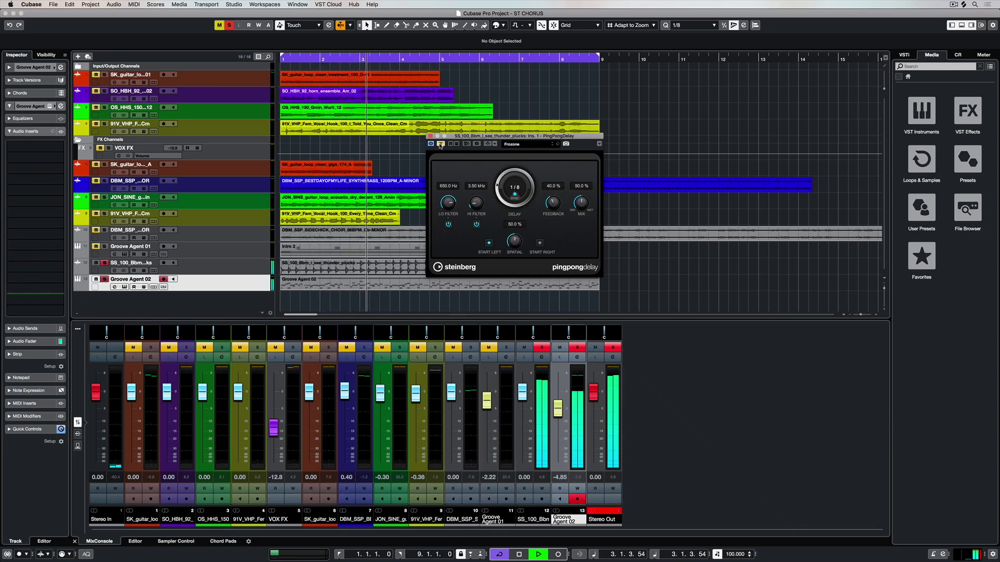
Step: Set the plucks PingPongDelay to 1/8 D, compare it bypassed, and stop playback
{"action": "left_click", "coordinate": [514, 186]}
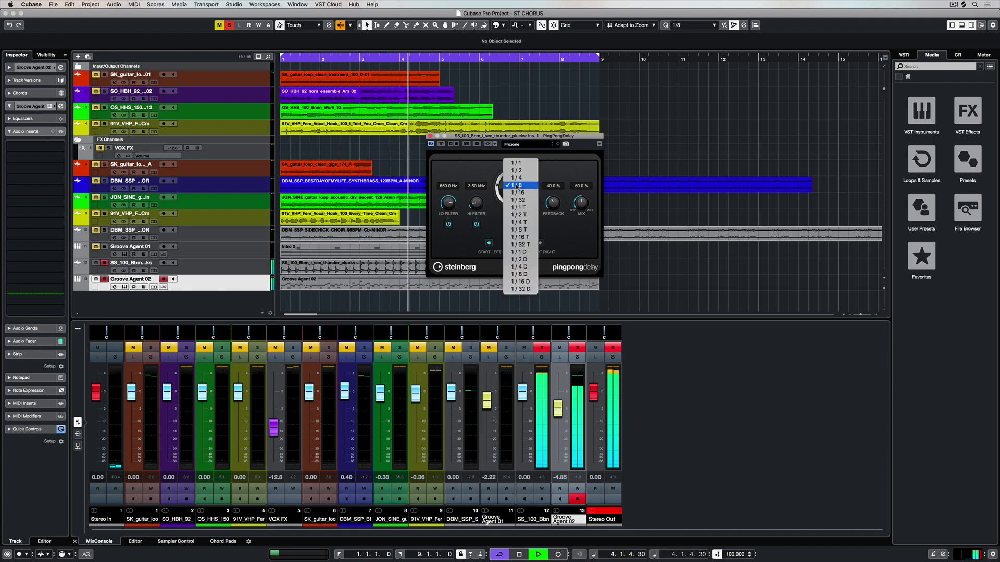
{"action": "left_click", "coordinate": [518, 274]}
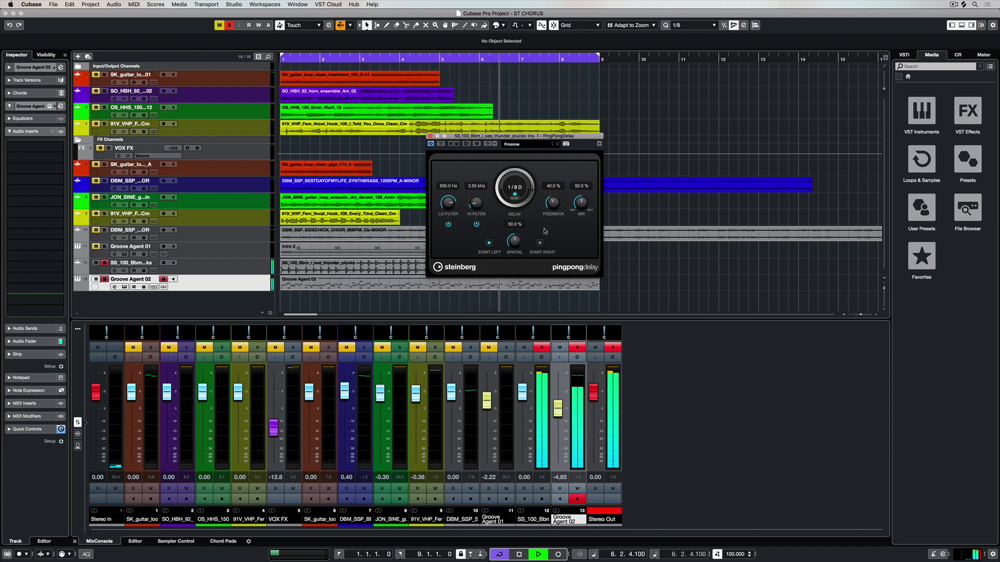
{"action": "left_click", "coordinate": [104, 279]}
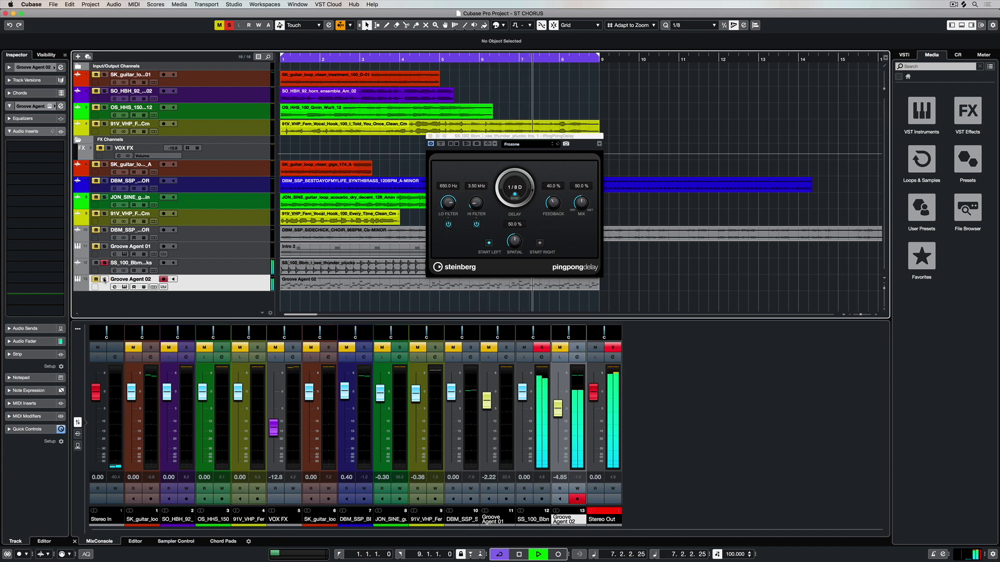
{"action": "left_click", "coordinate": [440, 145]}
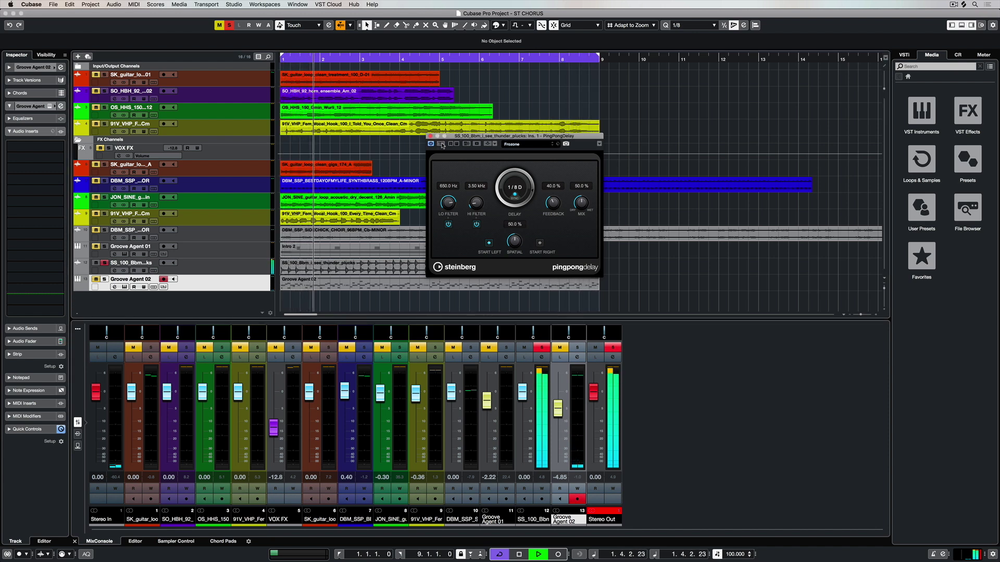
{"action": "key", "text": "space"}
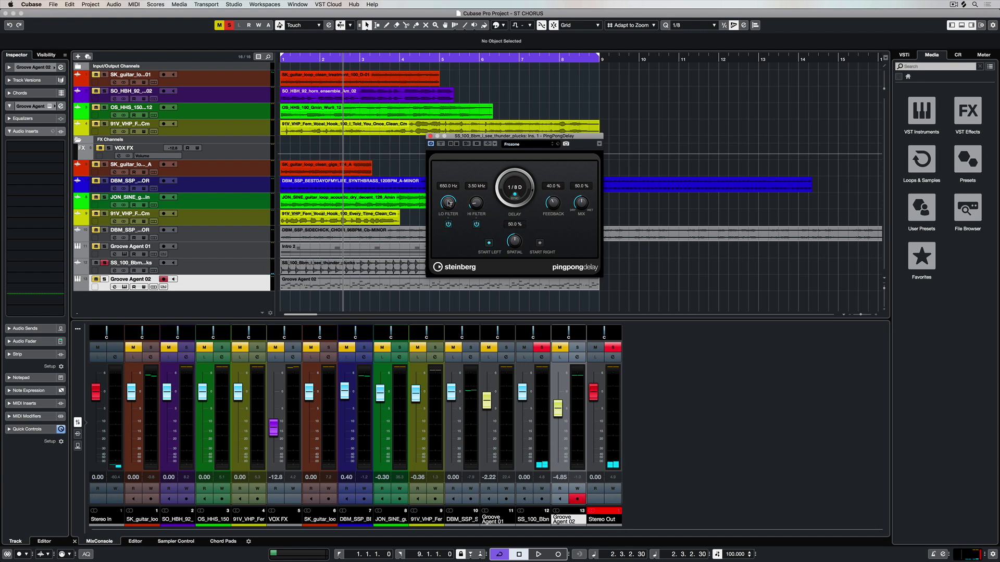
Step: On the plucks track, set the delay filters to a 630.1 Hz low cut and 4.63 kHz high cut
{"action": "left_click", "coordinate": [216, 268]}
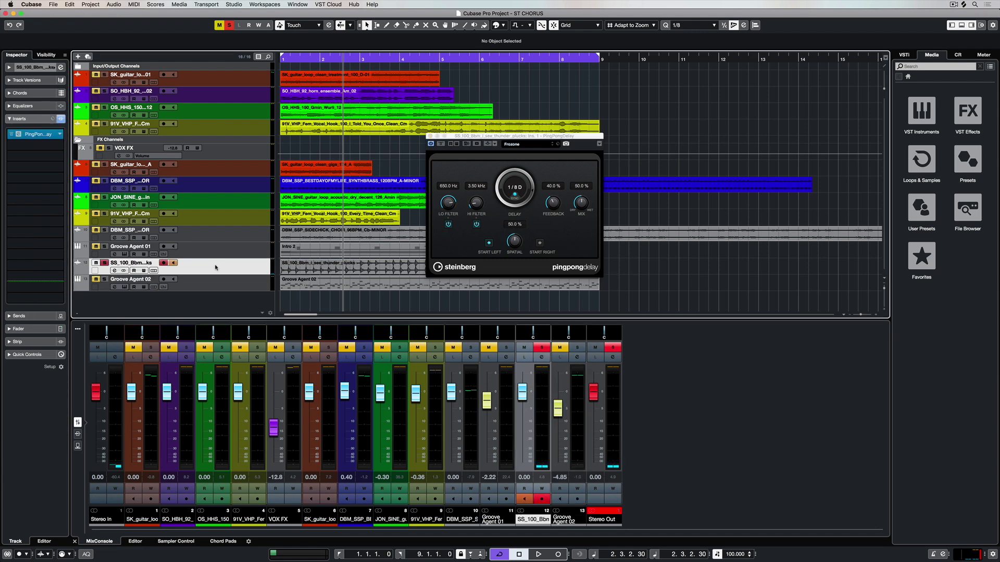
{"action": "mouse_move", "coordinate": [448, 203]}
{"action": "left_mouse_down"}
{"action": "mouse_move", "coordinate": [443, 224]}
{"action": "mouse_move", "coordinate": [449, 209]}
{"action": "left_mouse_up"}
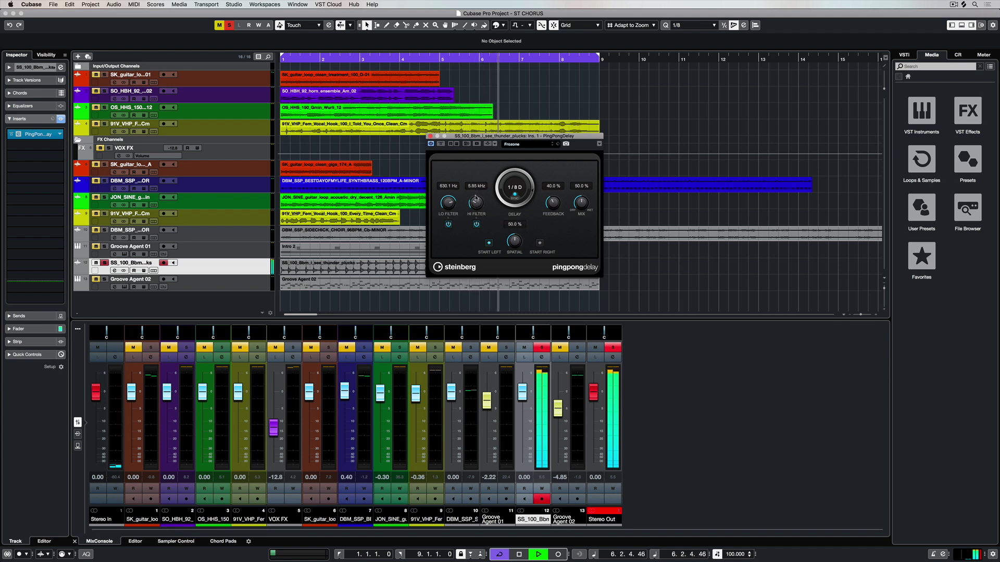
{"action": "left_click", "coordinate": [449, 225]}
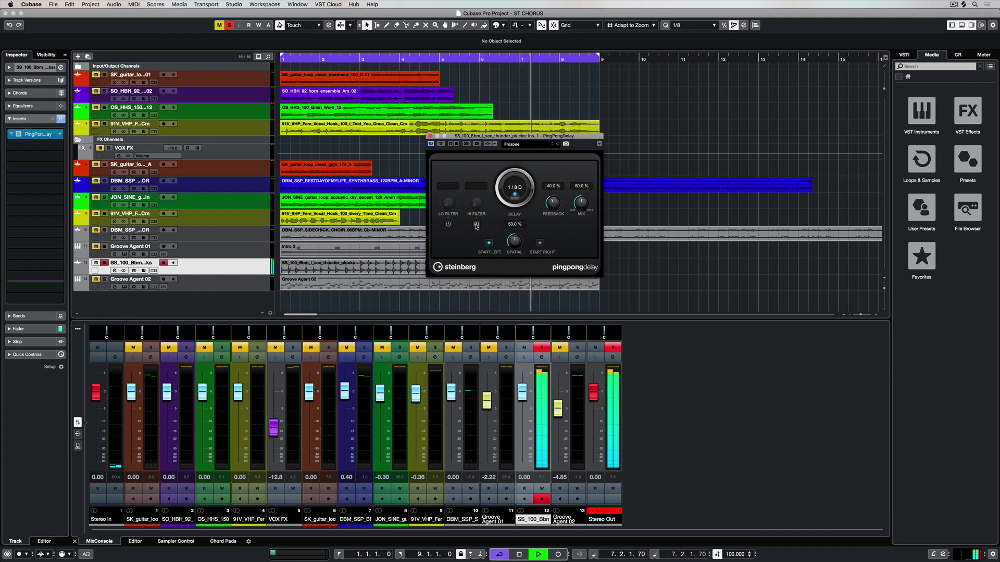
{"action": "left_click", "coordinate": [448, 225]}
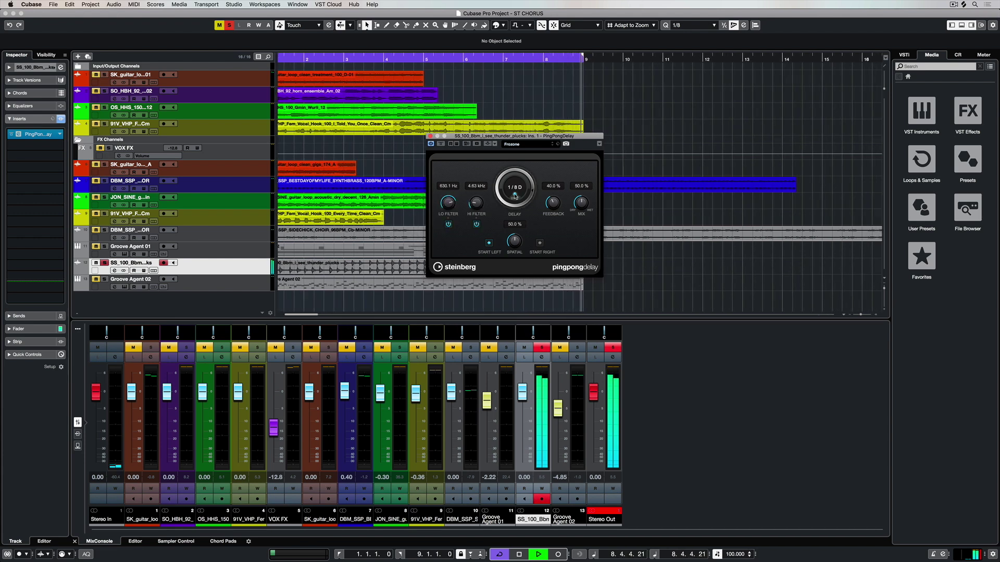
Step: Try an unsynced delay of about 88 ms, then audition 1/8, 1/16 and 1/32 delay times
{"action": "left_click", "coordinate": [506, 198]}
{"action": "mouse_move", "coordinate": [506, 199]}
{"action": "left_mouse_down"}
{"action": "mouse_move", "coordinate": [512, 179]}
{"action": "mouse_move", "coordinate": [517, 199]}
{"action": "left_mouse_up"}
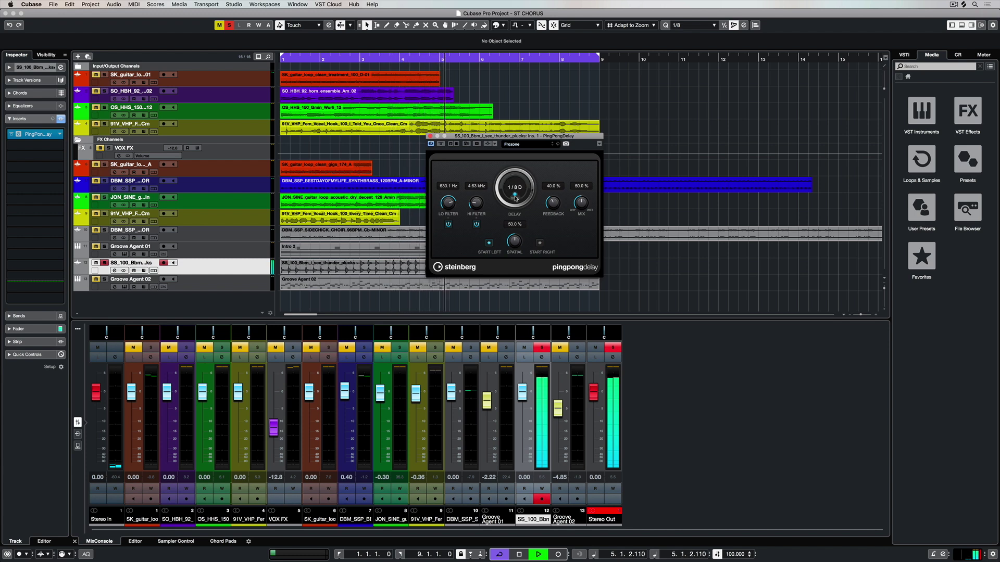
{"action": "left_click", "coordinate": [514, 188]}
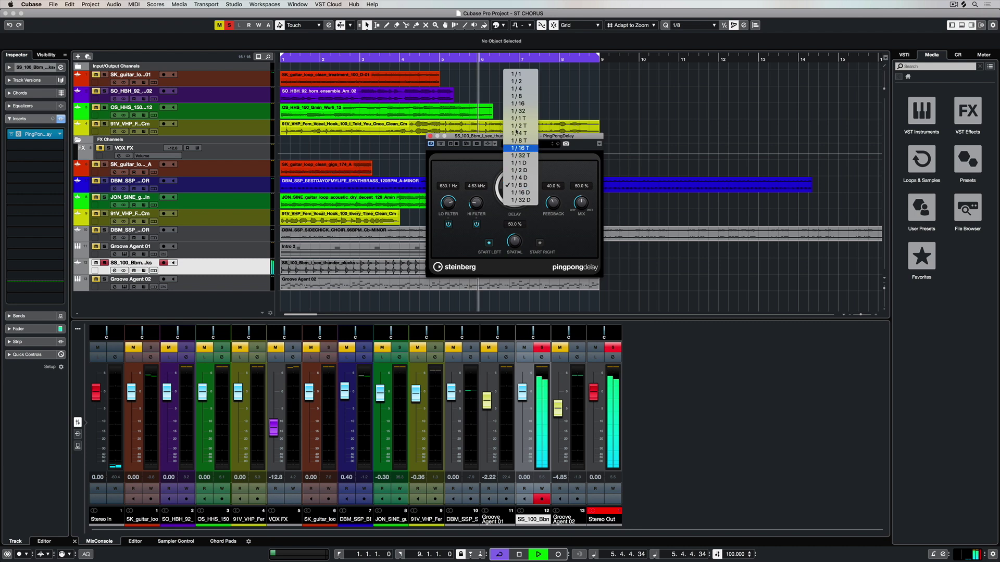
{"action": "left_click", "coordinate": [515, 96]}
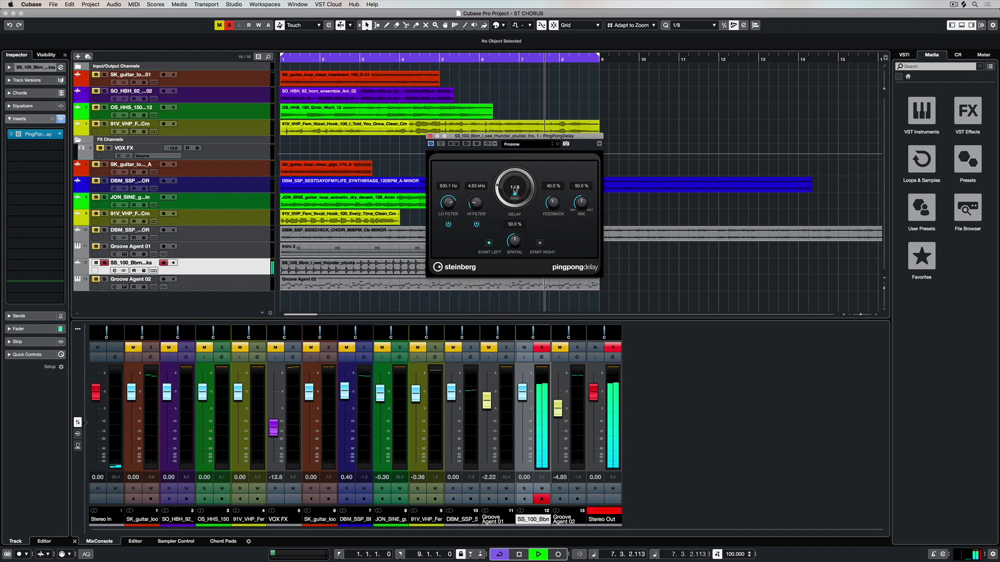
{"action": "left_click", "coordinate": [514, 188]}
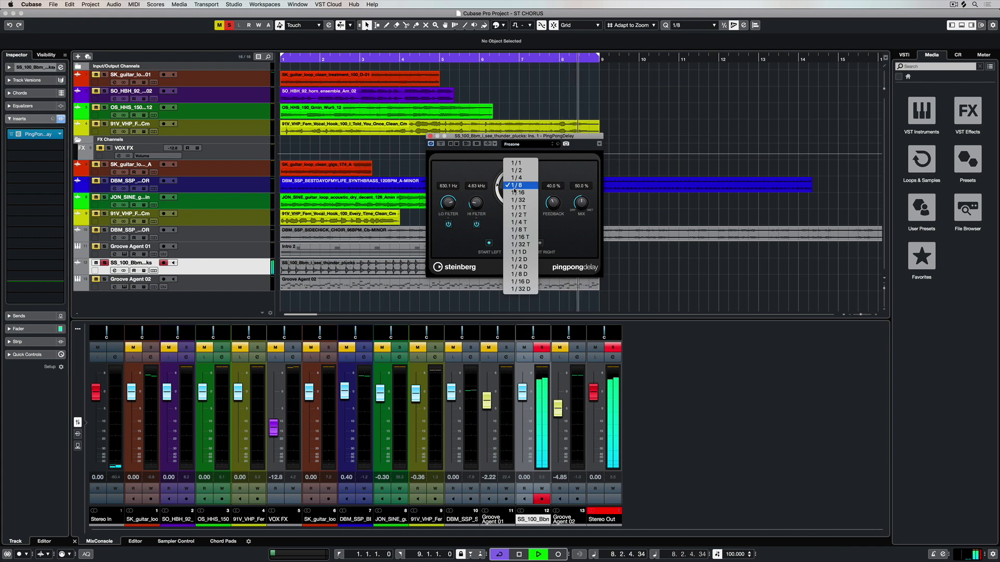
{"action": "left_click", "coordinate": [515, 193]}
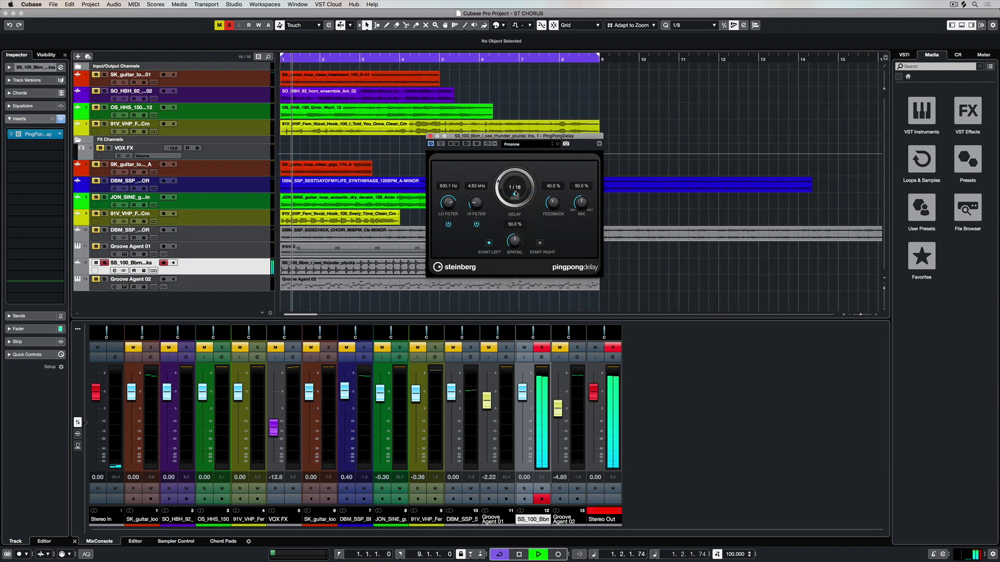
{"action": "left_click", "coordinate": [515, 193]}
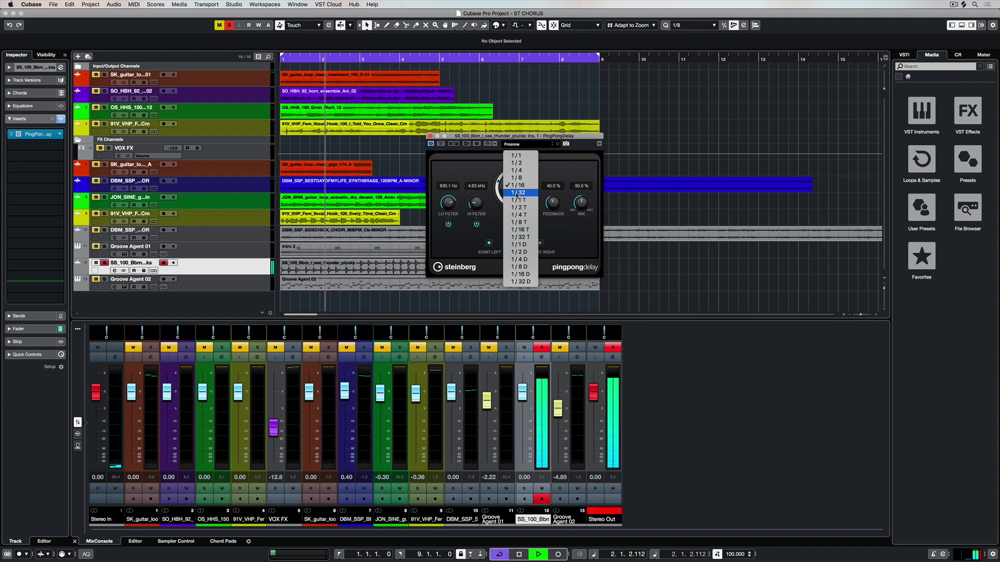
{"action": "left_click", "coordinate": [518, 193]}
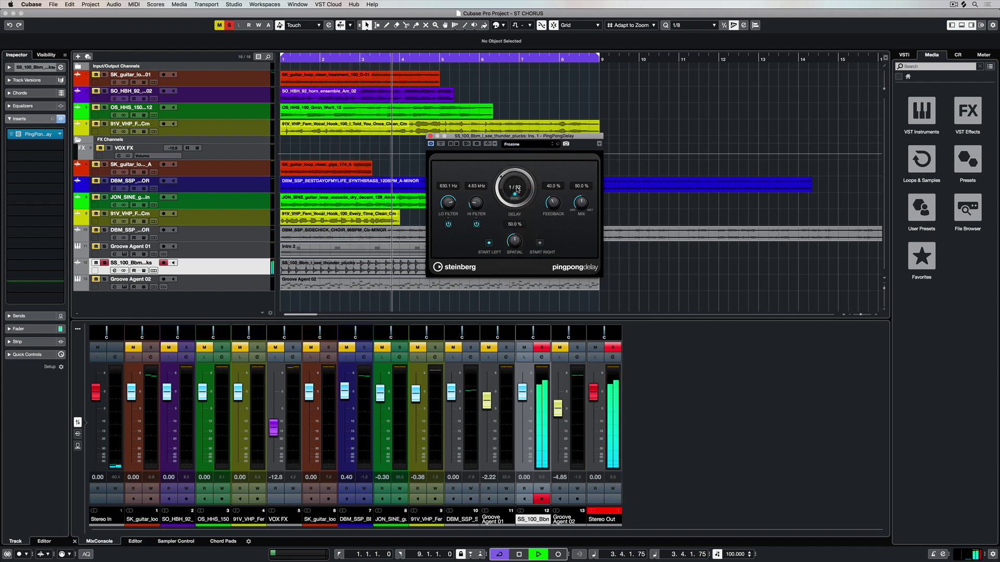
{"action": "left_click", "coordinate": [517, 190]}
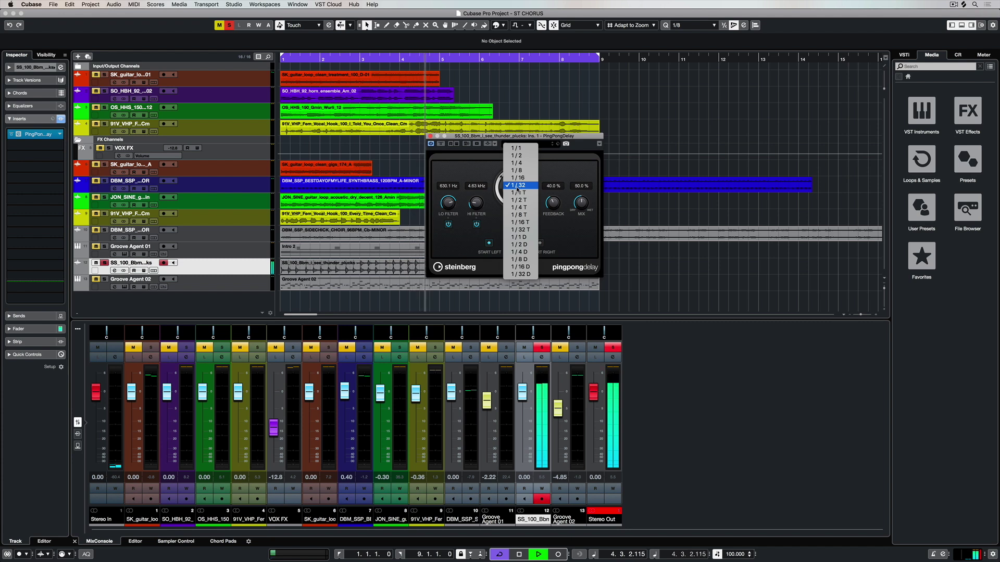
Step: Audition 1/4 D and 1/8 T, settle the delay on 1/8 D, and drop feedback to 0.0%
{"action": "left_click", "coordinate": [518, 251]}
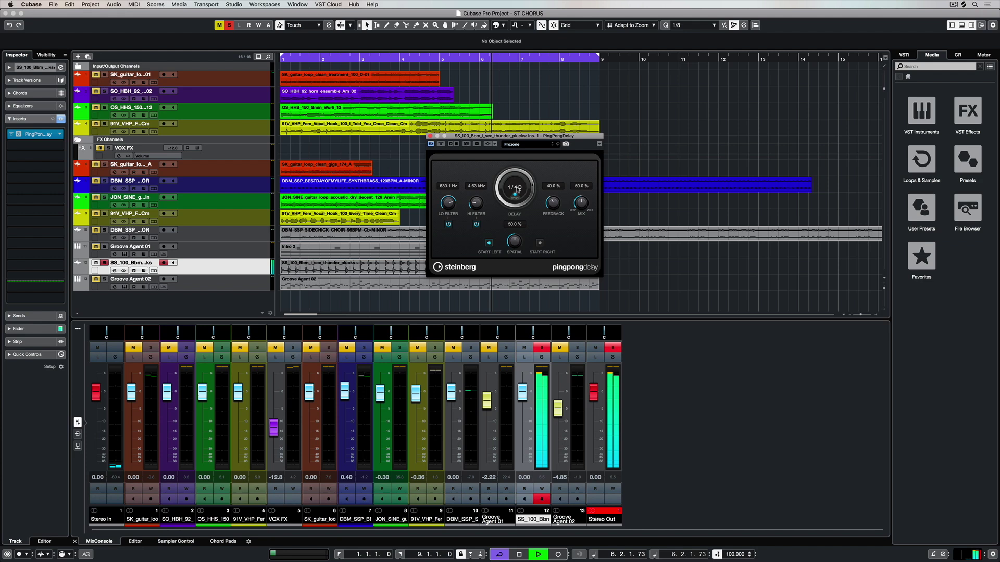
{"action": "left_click", "coordinate": [517, 189]}
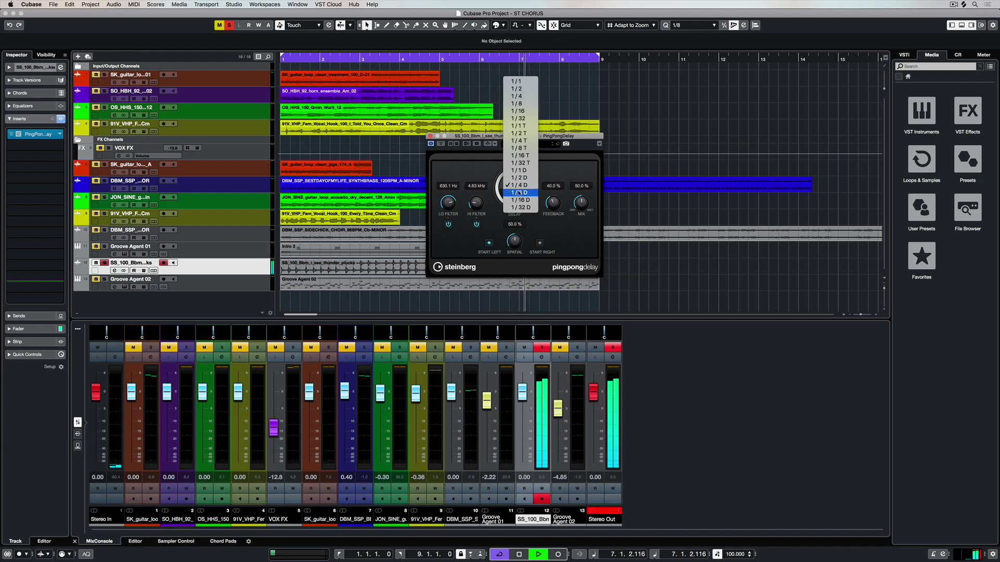
{"action": "left_click", "coordinate": [517, 148]}
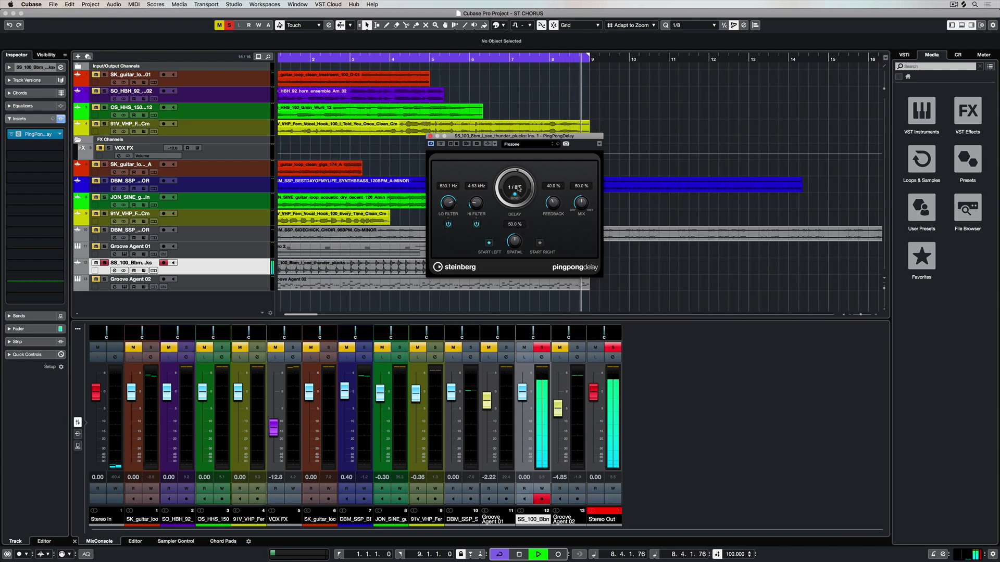
{"action": "left_click", "coordinate": [518, 189]}
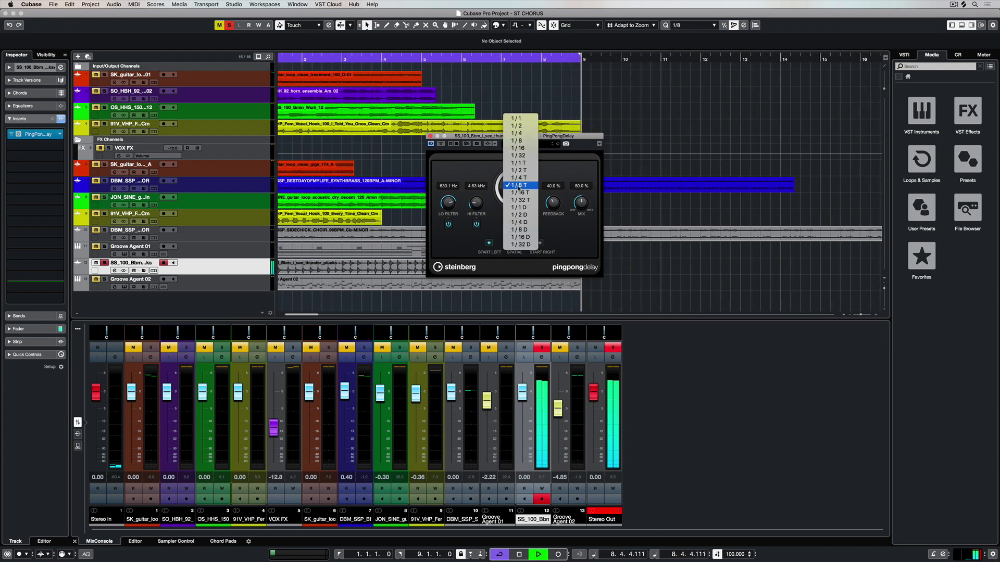
{"action": "left_click", "coordinate": [519, 230]}
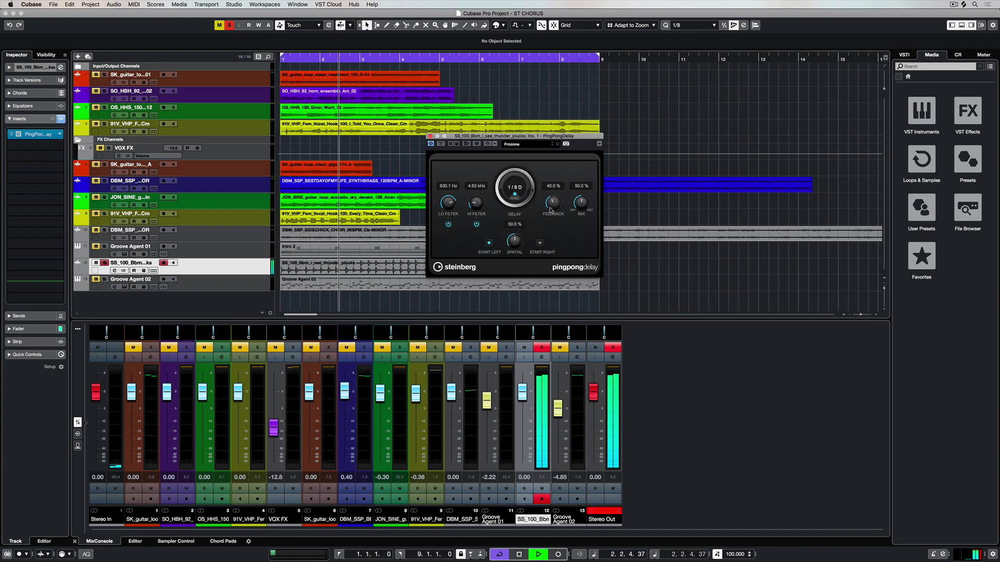
{"action": "scroll", "coordinate": [552, 205], "scroll_direction": "down", "scroll_amount": 1}
{"action": "scroll", "coordinate": [552, 205], "scroll_direction": "down", "scroll_amount": 15}
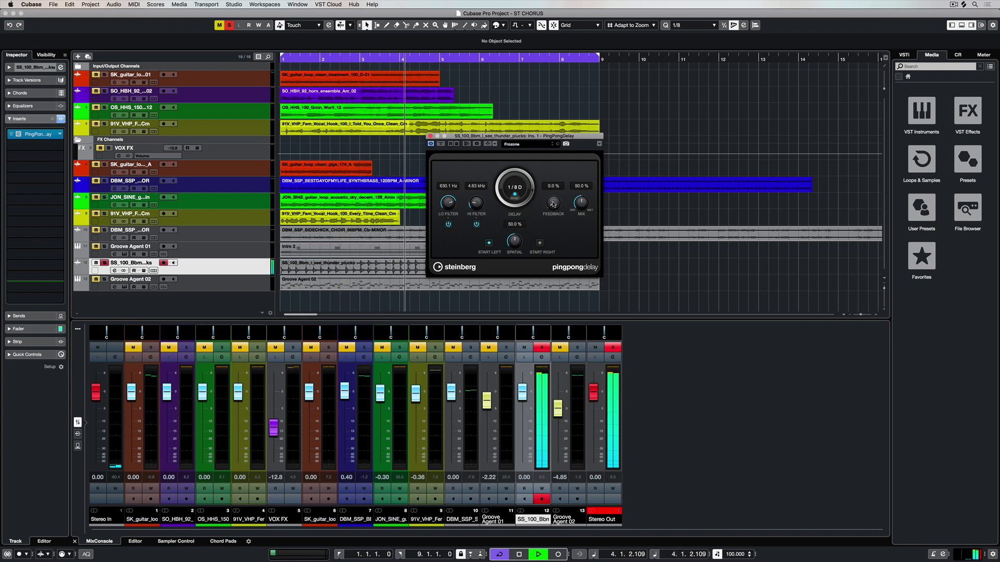
Step: Raise feedback to 38.0%, with 59.0% mix and 100.0% spatial spread, echoes starting right
{"action": "left_click_drag", "start_coordinate": [553, 205], "coordinate": [553, 183]}
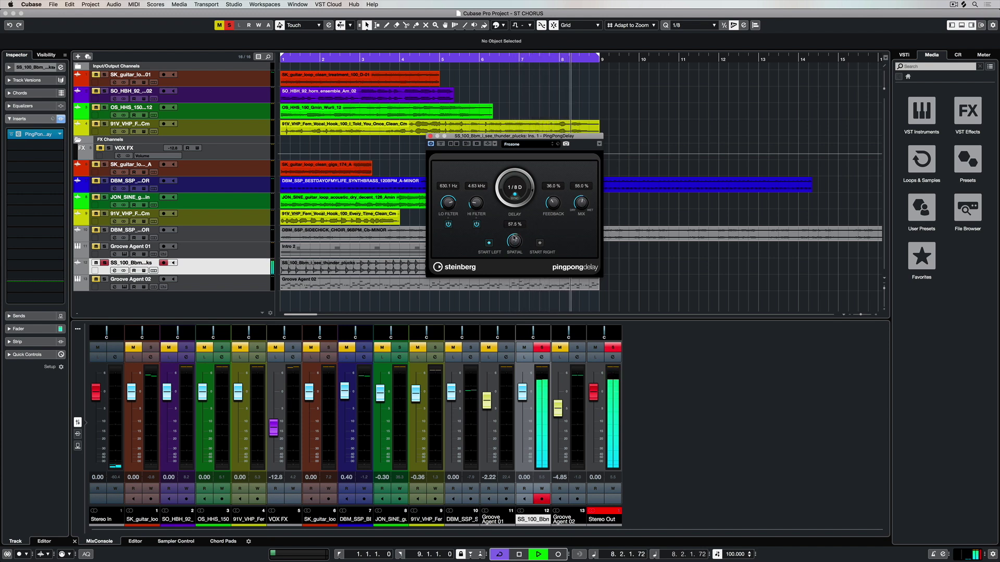
{"action": "left_click_drag", "start_coordinate": [517, 214], "coordinate": [517, 198]}
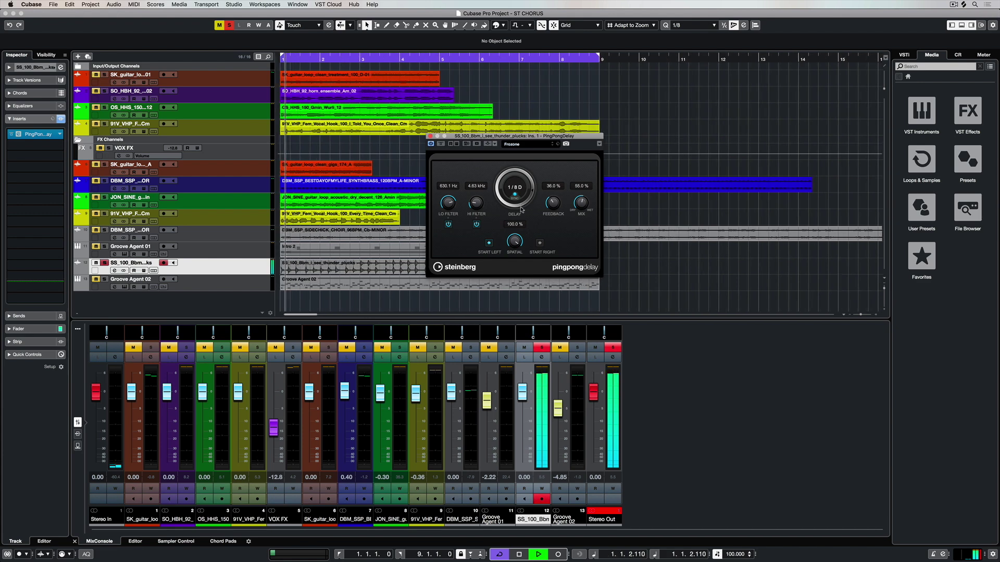
{"action": "left_click", "coordinate": [540, 245]}
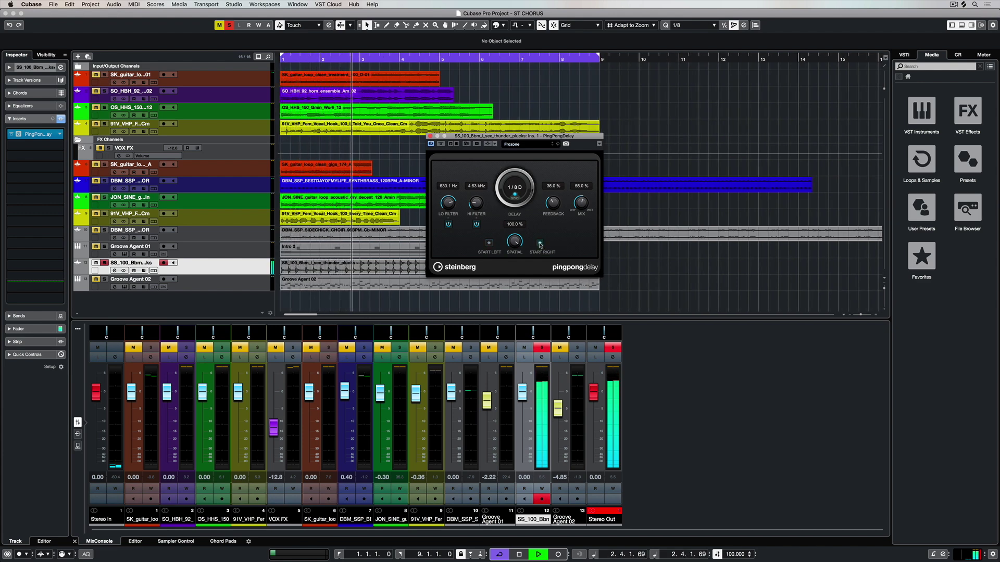
Step: Audition the Dr. No and Lead Ping Pong Delay presets, load Frozone, and solo Groove Agent 02
{"action": "left_click", "coordinate": [516, 144]}
{"action": "left_click", "coordinate": [534, 224]}
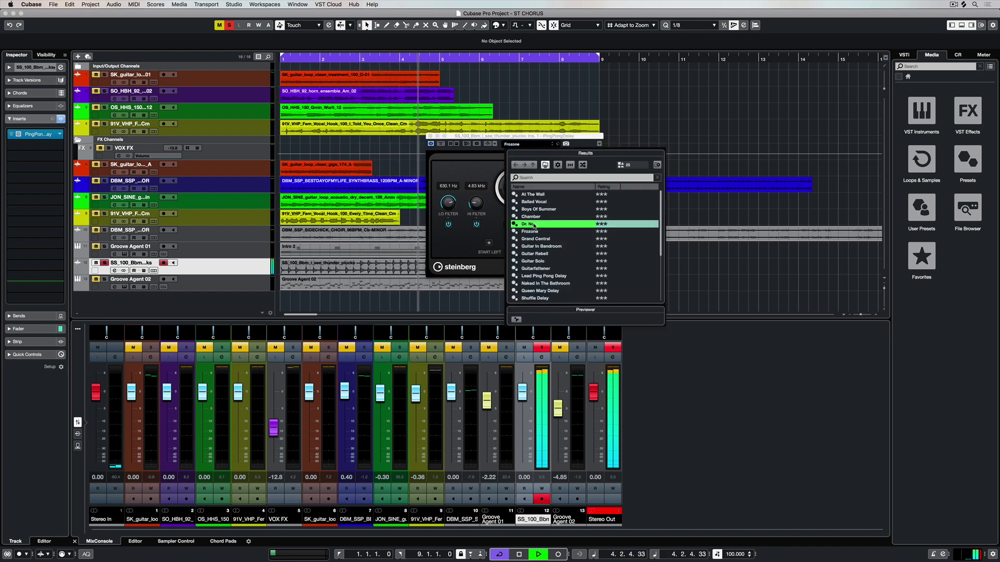
{"action": "left_click", "coordinate": [475, 168]}
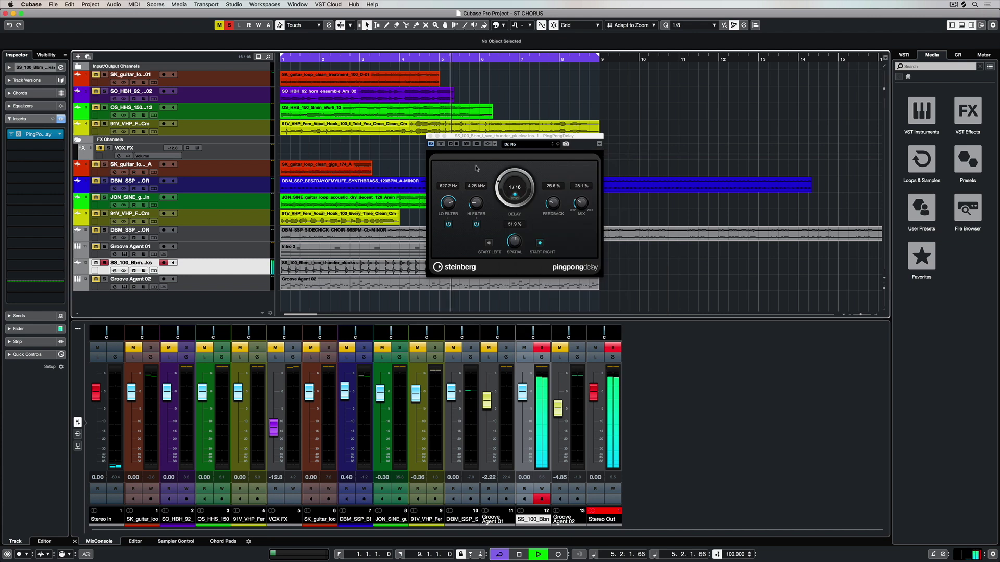
{"action": "left_click", "coordinate": [516, 145]}
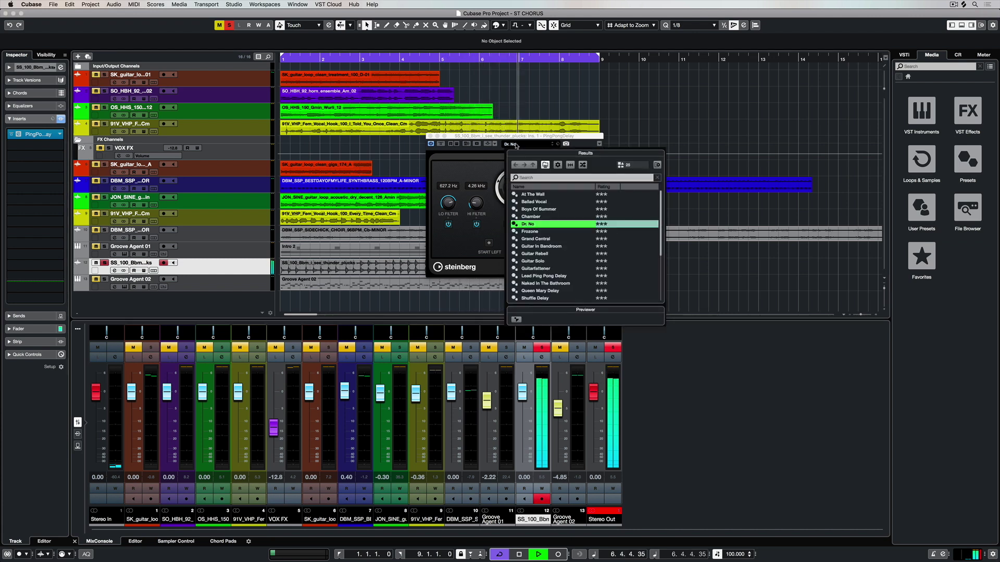
{"action": "left_click", "coordinate": [546, 278]}
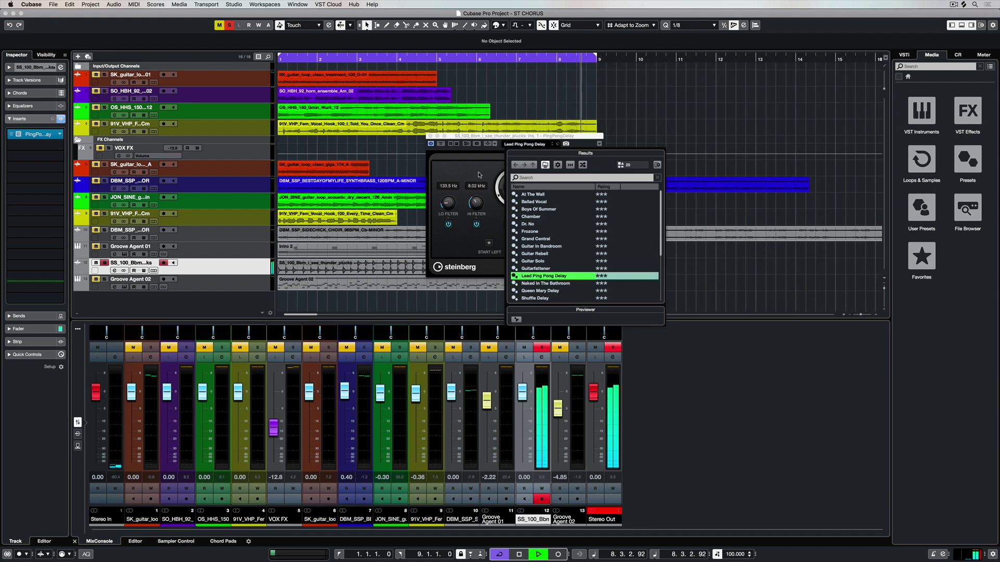
{"action": "left_click", "coordinate": [530, 232]}
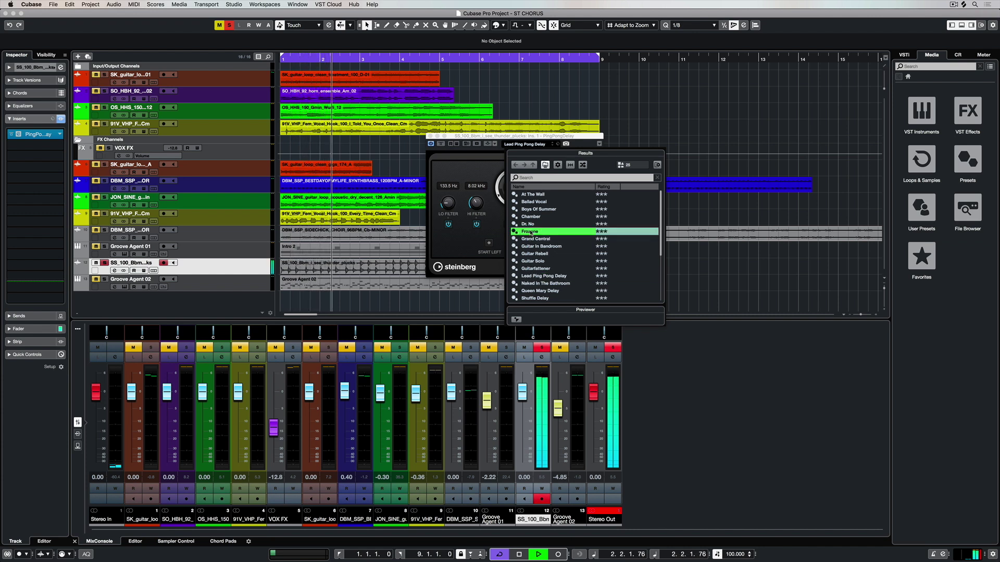
{"action": "left_click", "coordinate": [476, 169]}
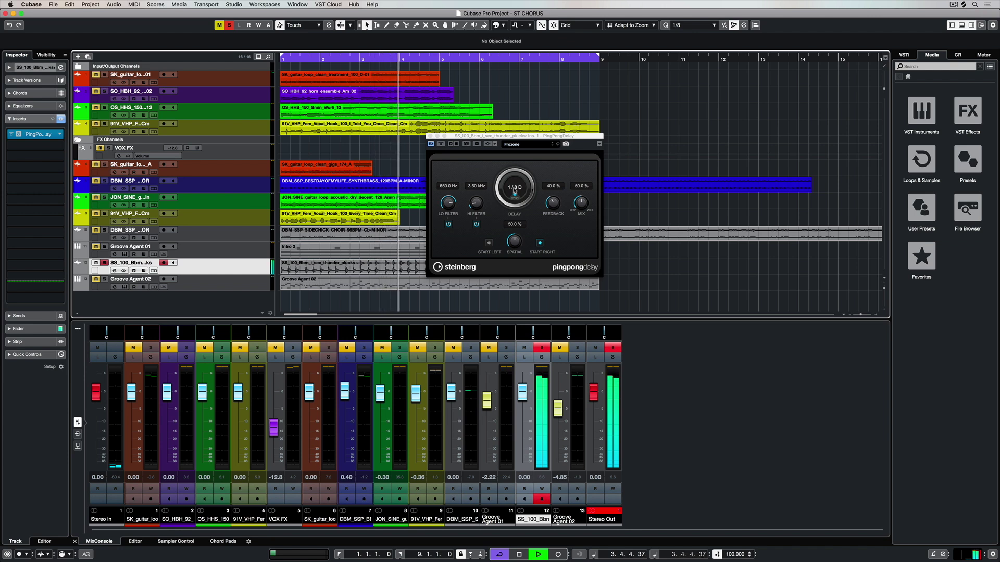
{"action": "left_click", "coordinate": [105, 280]}
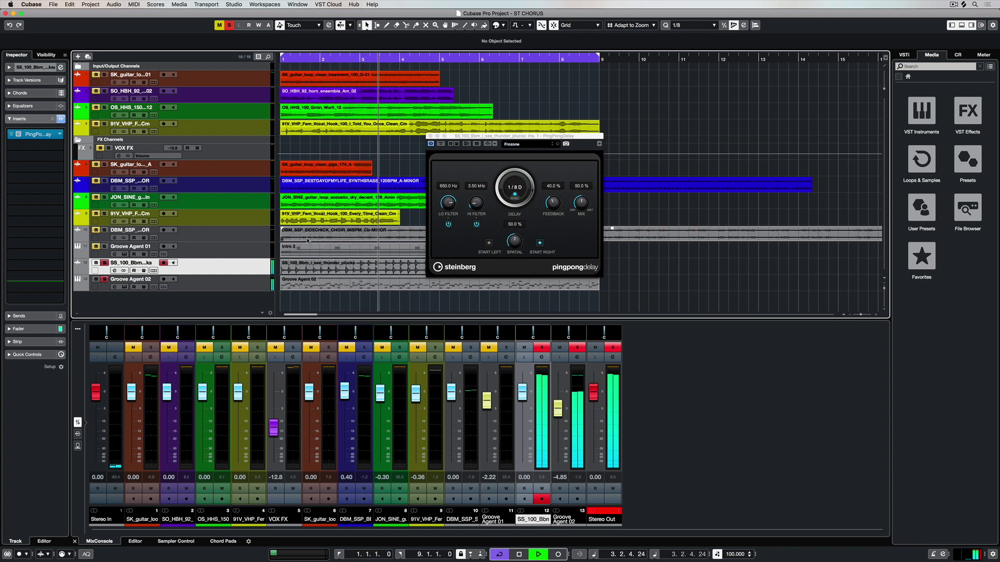
Step: After trying 1/16 D, set the synth delay to straight 1/16 with echoes starting left
{"action": "left_click", "coordinate": [514, 191]}
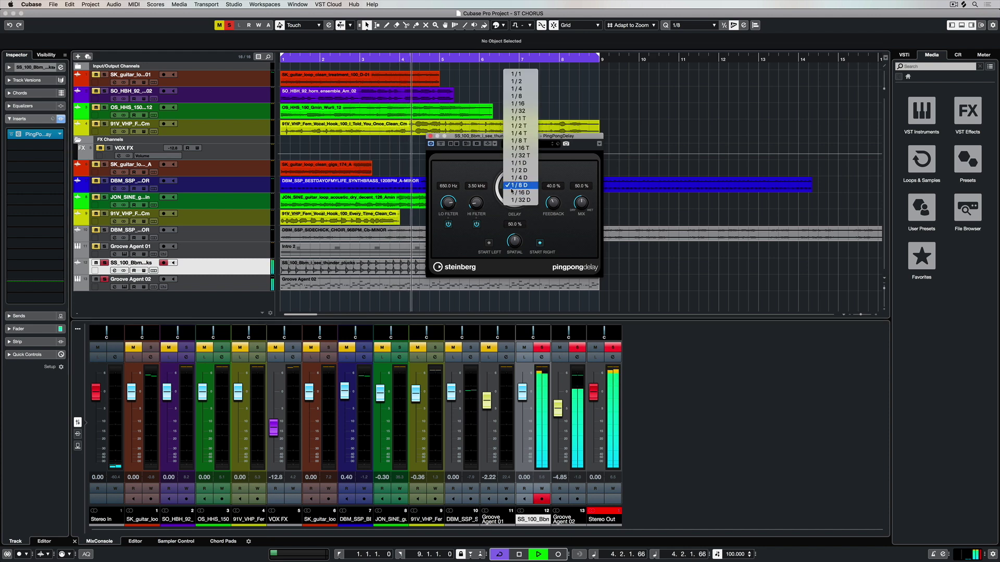
{"action": "left_click", "coordinate": [518, 193]}
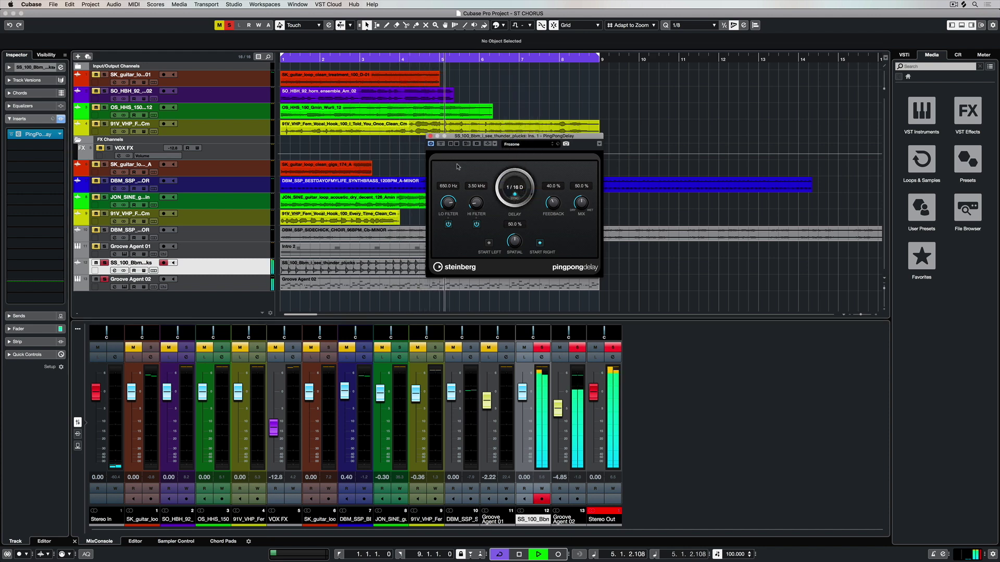
{"action": "left_click", "coordinate": [513, 187]}
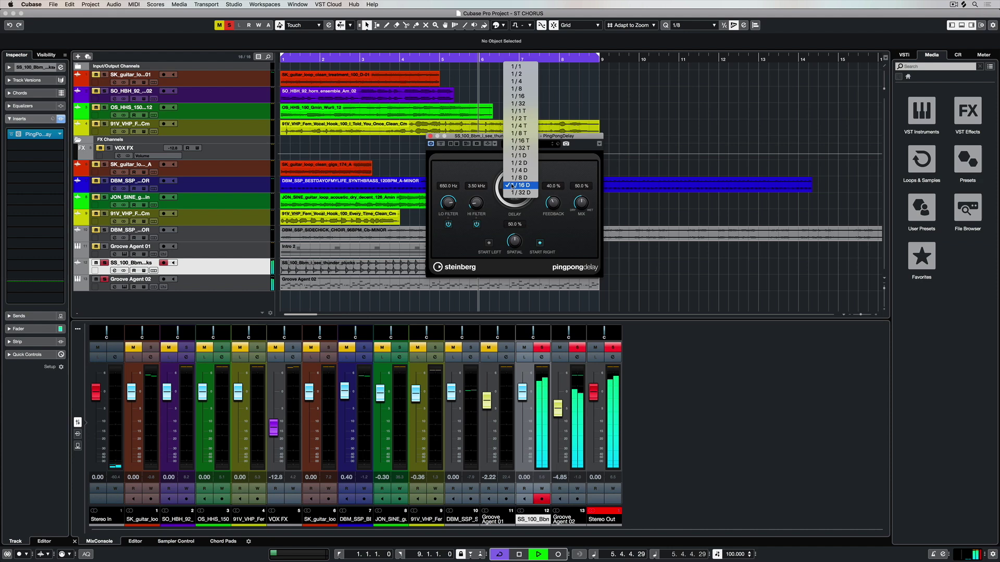
{"action": "left_click", "coordinate": [520, 97]}
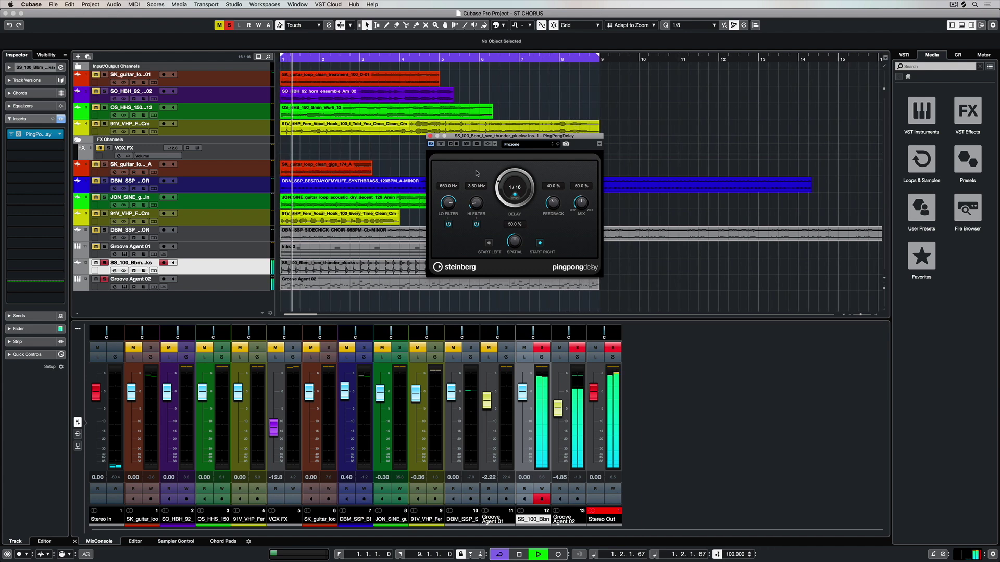
{"action": "left_click", "coordinate": [488, 243]}
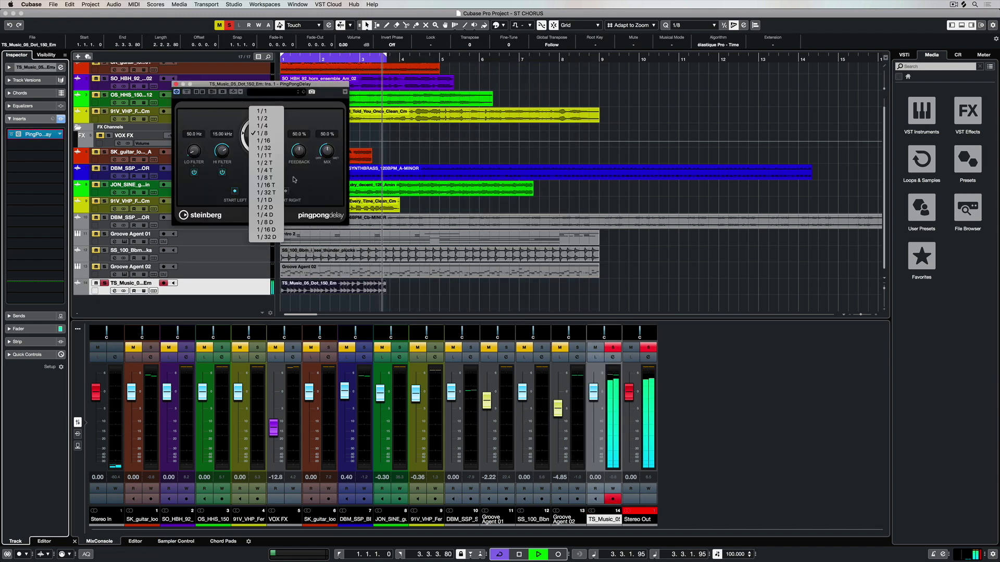
Step: Set the TS_Music loop's delay to 1/16 T, then select the vocal hook track's delay
{"action": "left_click", "coordinate": [266, 112]}
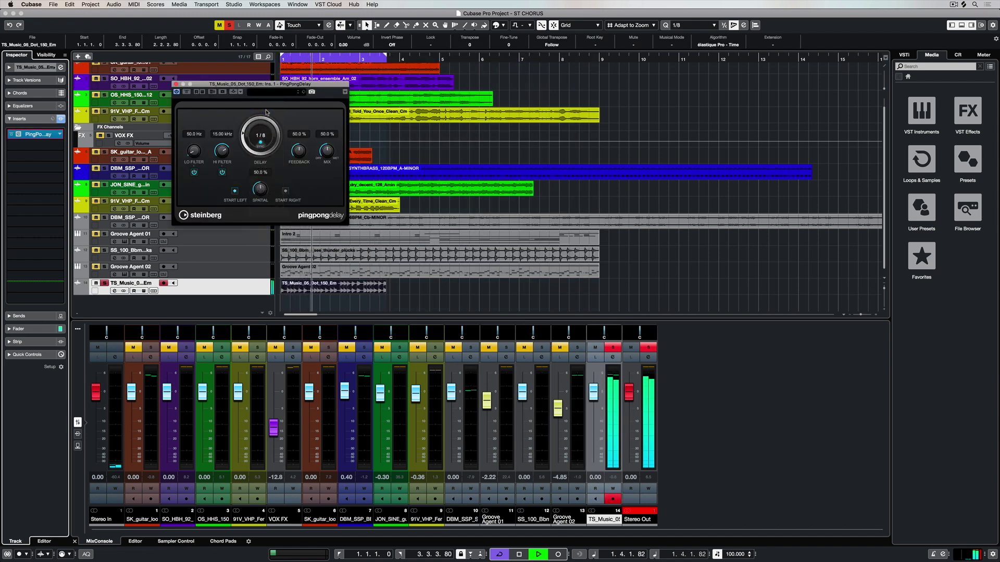
{"action": "left_click", "coordinate": [263, 137]}
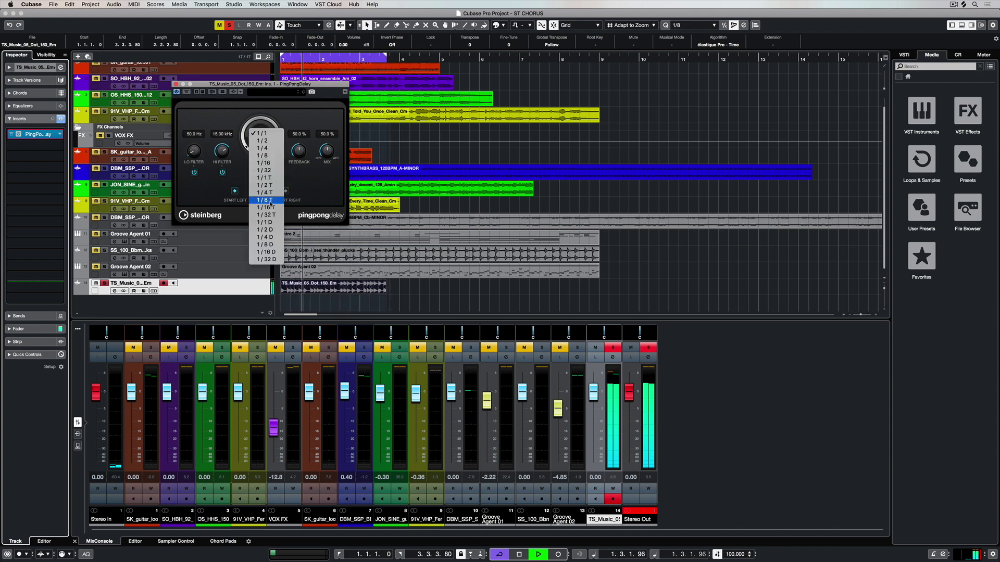
{"action": "left_click", "coordinate": [269, 207]}
{"action": "left_click", "coordinate": [500, 116]}
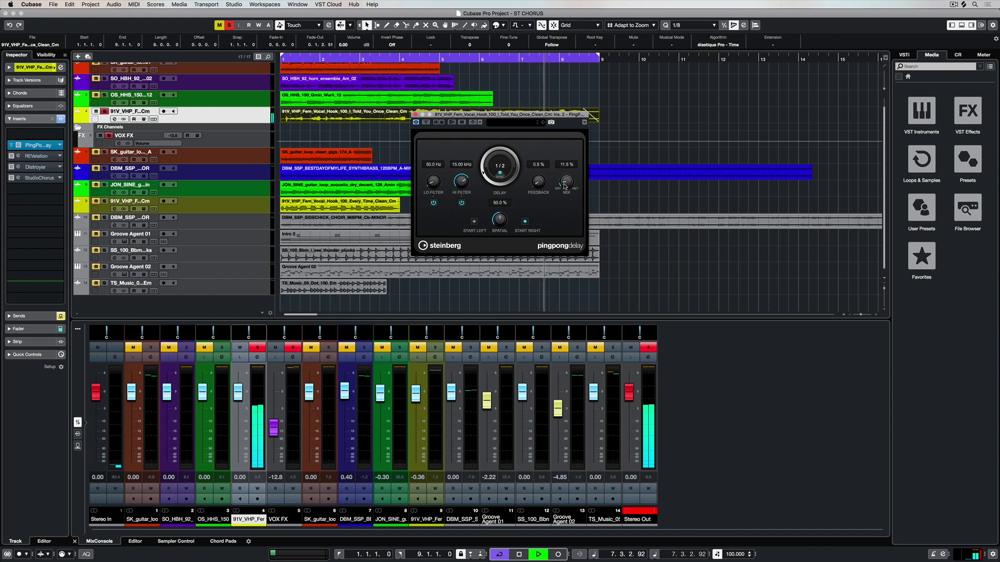
Step: Set the vocal hook delay to 1/16 then 1/32, with feedback at 0.0% and mix at 18.5%
{"action": "left_click", "coordinate": [506, 175]}
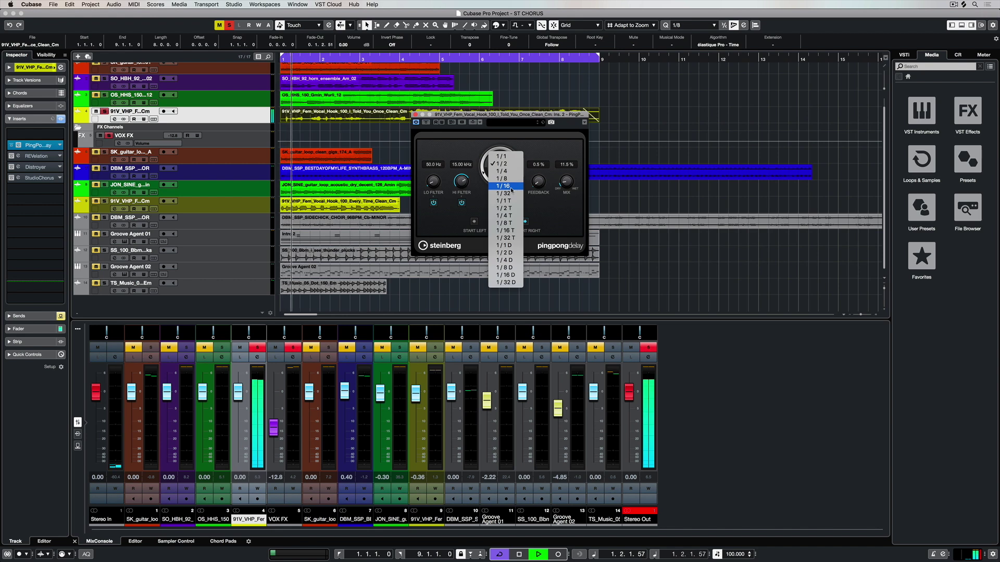
{"action": "left_click", "coordinate": [510, 187]}
{"action": "scroll", "coordinate": [538, 191], "scroll_direction": "down", "scroll_amount": 1}
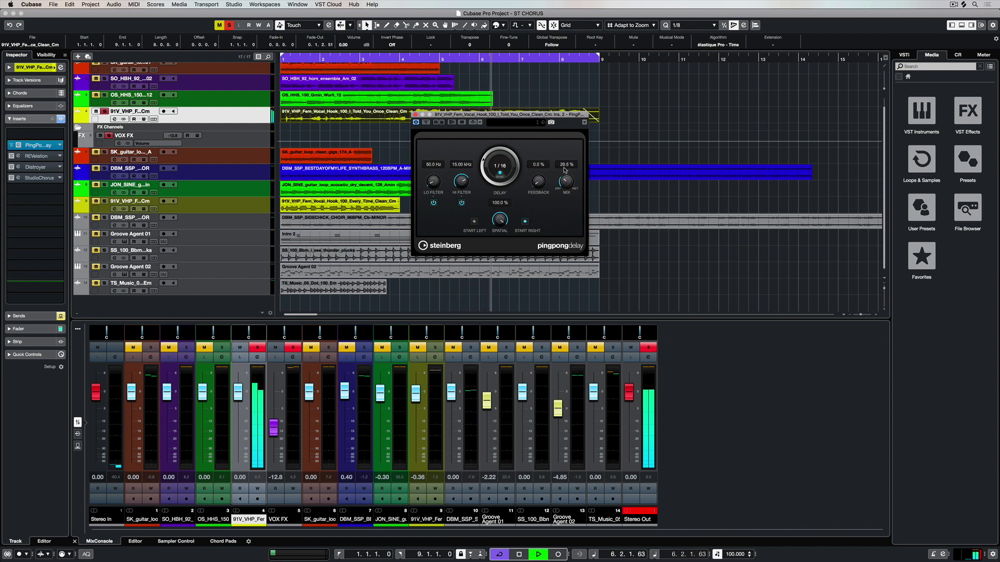
{"action": "scroll", "coordinate": [562, 172], "scroll_direction": "down", "scroll_amount": 2}
{"action": "left_click", "coordinate": [502, 165]}
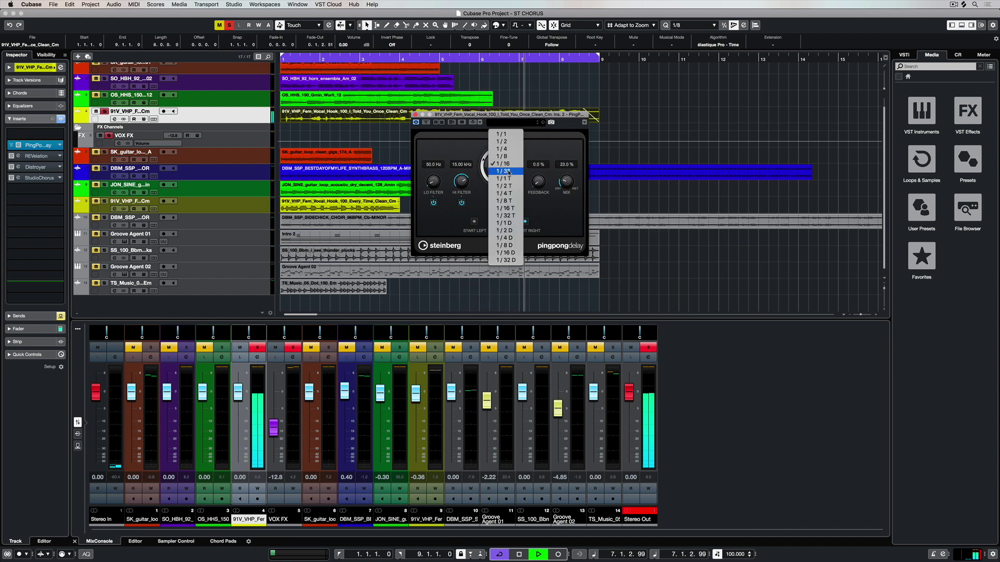
{"action": "left_click", "coordinate": [503, 171]}
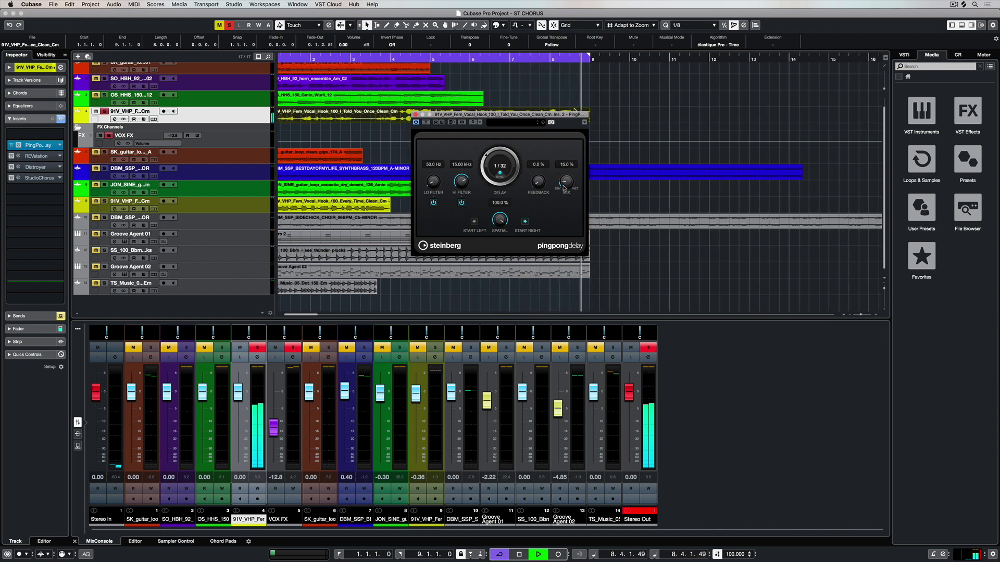
{"action": "scroll", "coordinate": [564, 186], "scroll_direction": "down", "scroll_amount": 2}
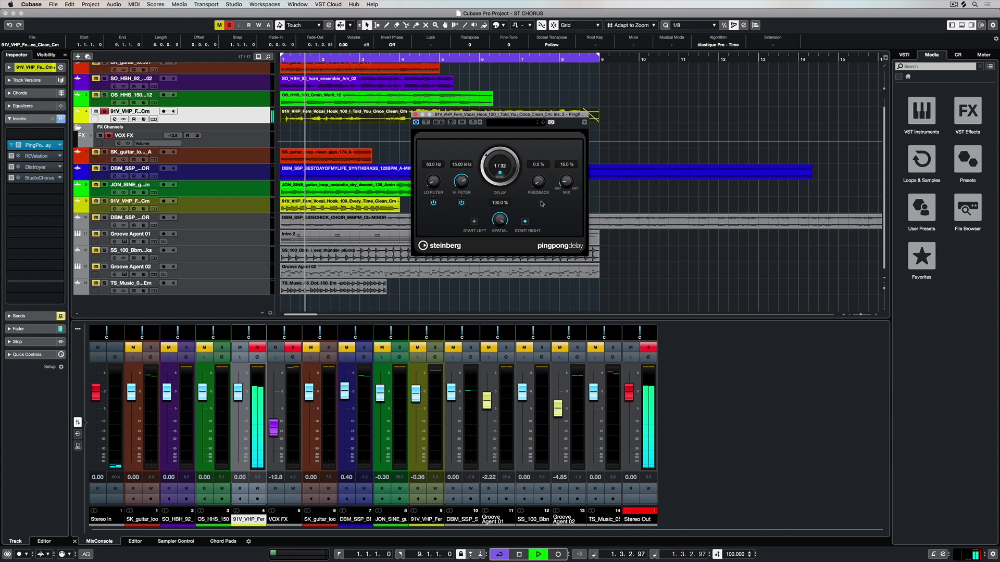
Step: Set the vocal delay to an unsynced 200 ms at 7.5% mix, then the Wurli keys delay to 275 ms
{"action": "left_click", "coordinate": [500, 174]}
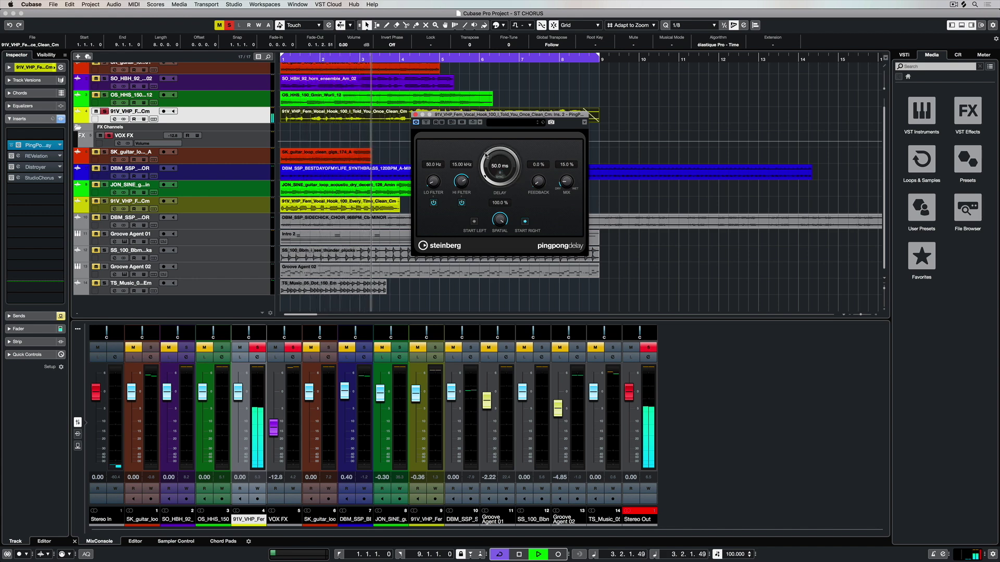
{"action": "left_click_drag", "start_coordinate": [484, 177], "coordinate": [485, 180]}
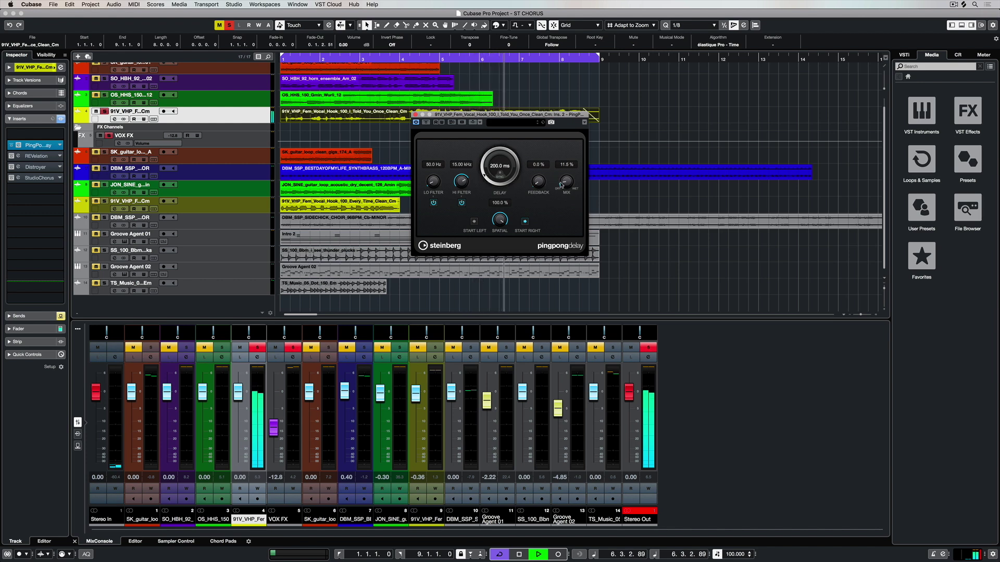
{"action": "scroll", "coordinate": [561, 186], "scroll_direction": "down", "scroll_amount": 2}
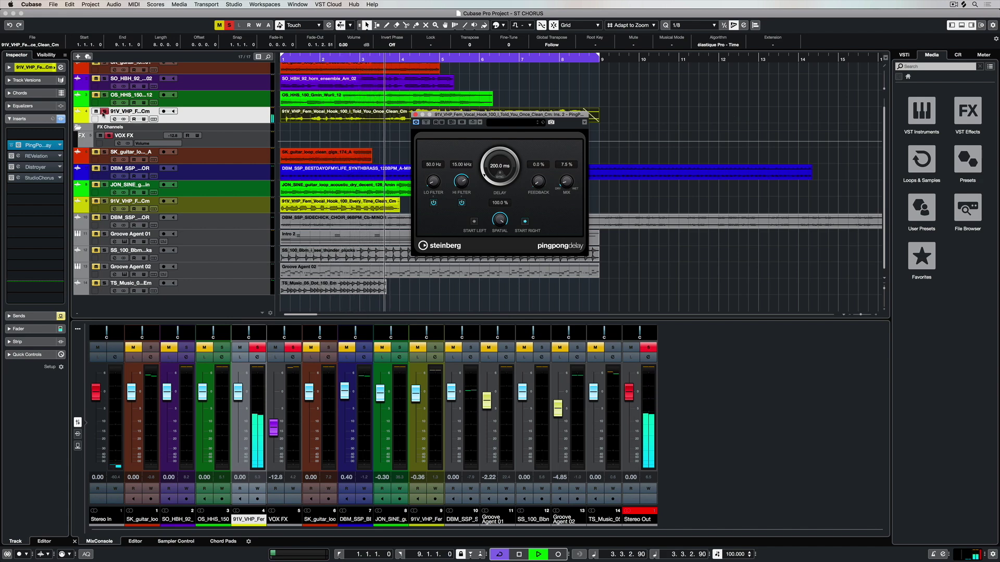
{"action": "left_click", "coordinate": [219, 99]}
{"action": "left_click_drag", "start_coordinate": [485, 178], "coordinate": [492, 165]}
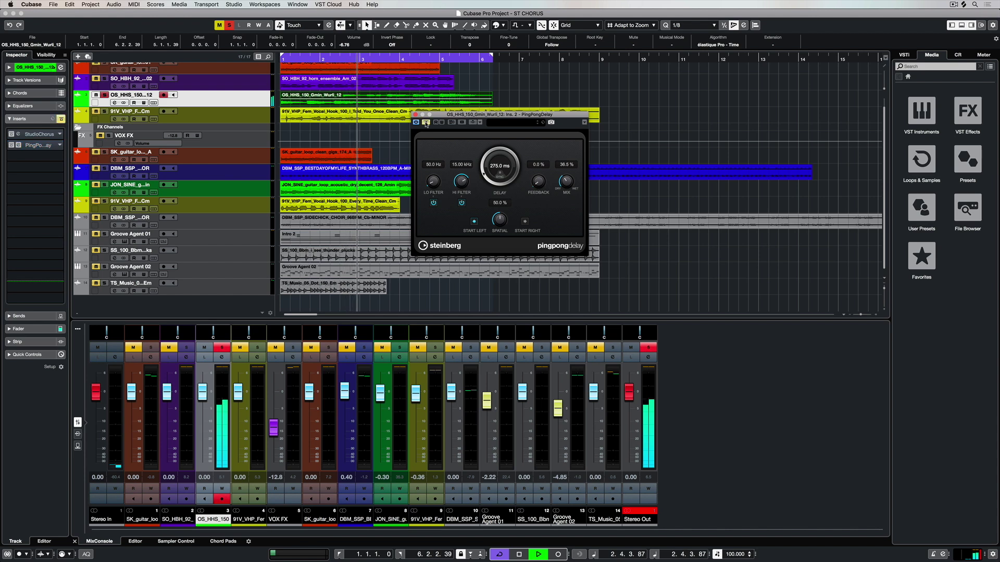
Step: Raise the Wurli PingPongDelay's Lo Filter to 441 Hz and tempo-sync its delay time to 1/8
{"action": "left_click_drag", "start_coordinate": [433, 169], "coordinate": [434, 159]}
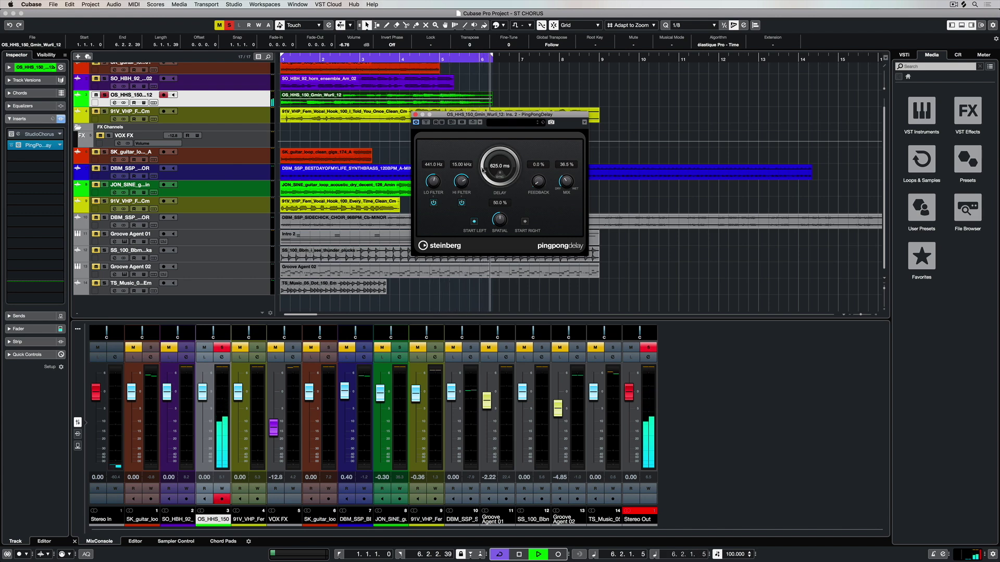
{"action": "left_click", "coordinate": [499, 175]}
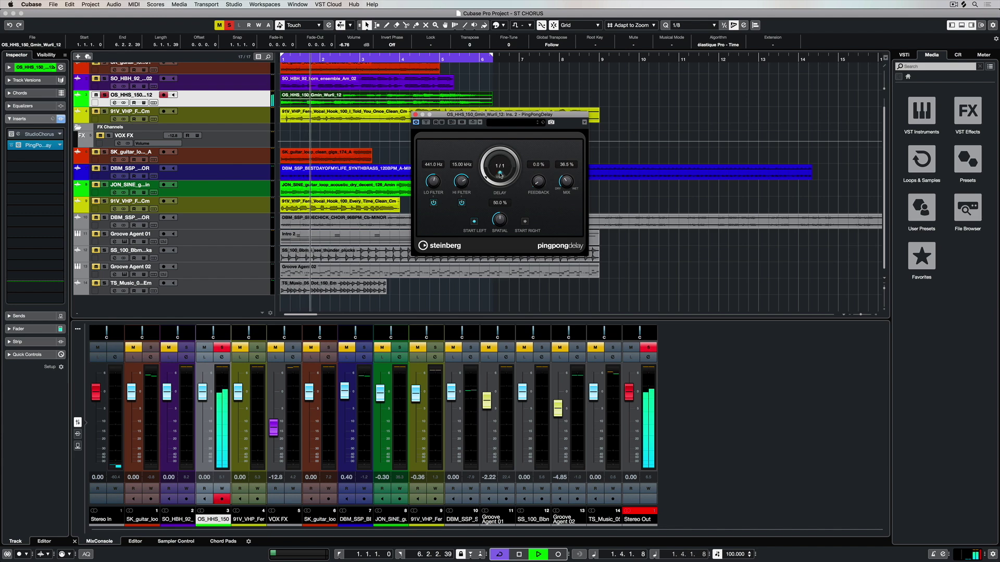
{"action": "left_click", "coordinate": [499, 165]}
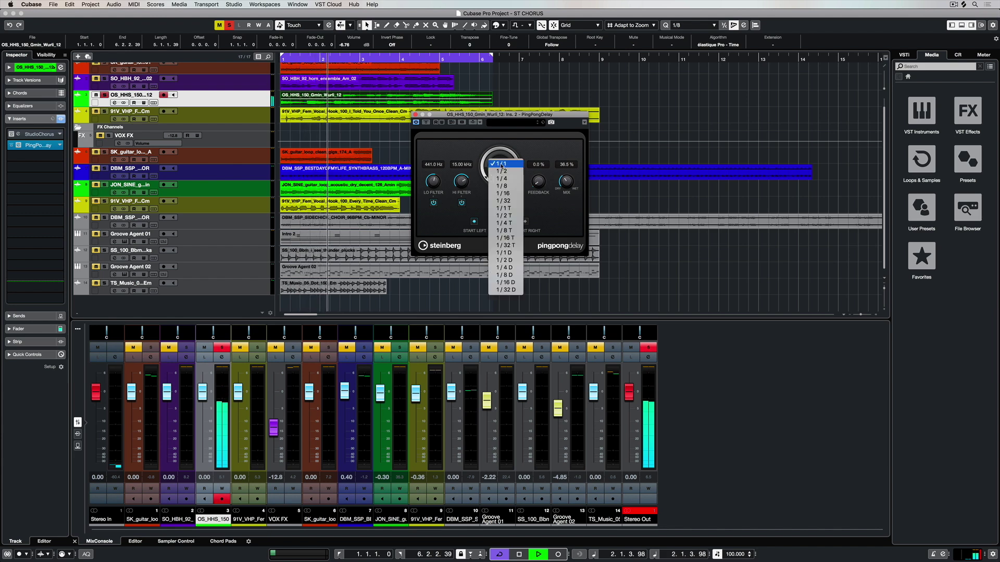
{"action": "left_click", "coordinate": [508, 186]}
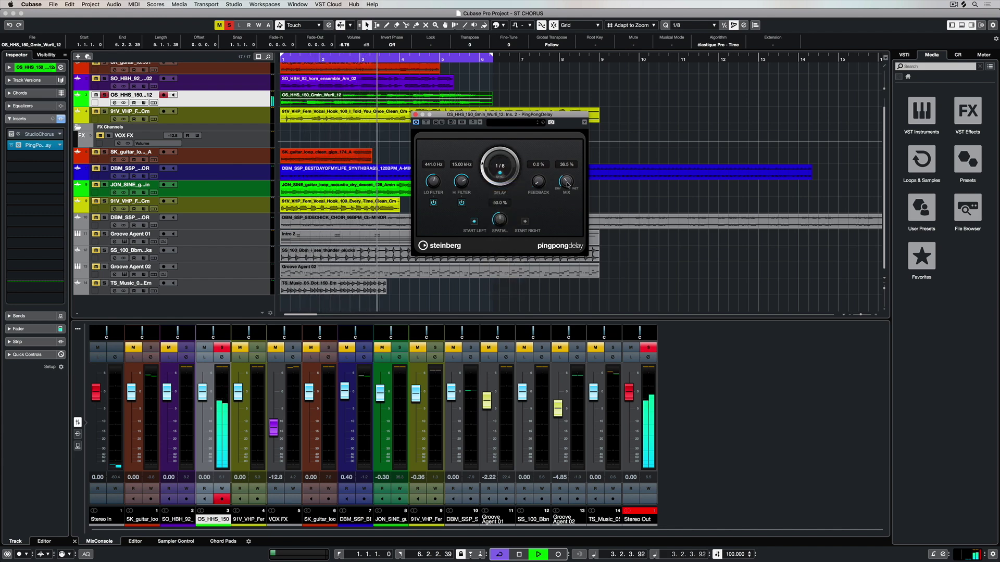